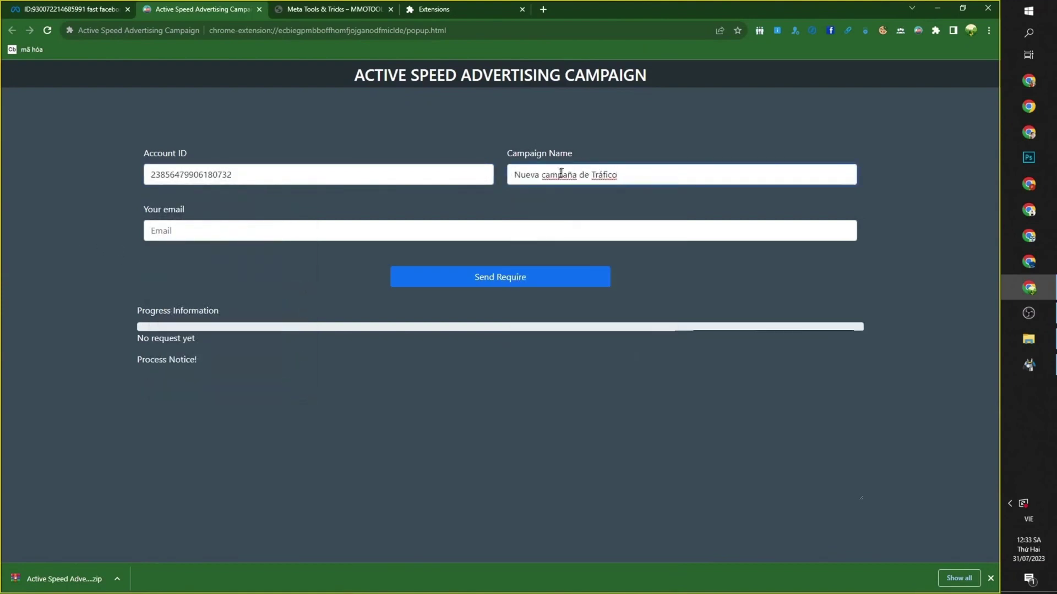
Enter the contact email address and submit the appeal request with Send Require
click(299, 226)
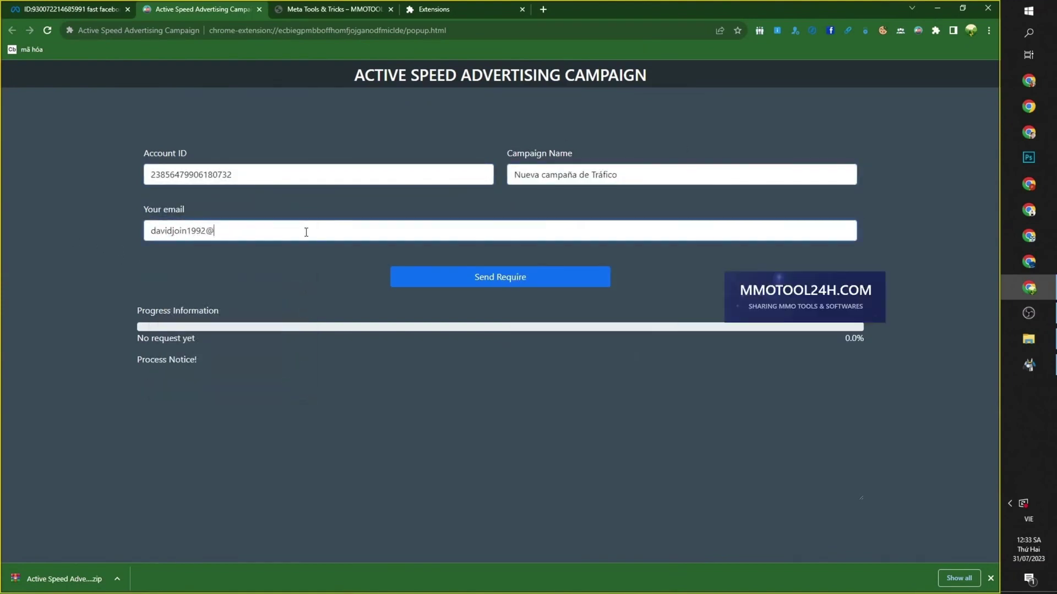
click(538, 282)
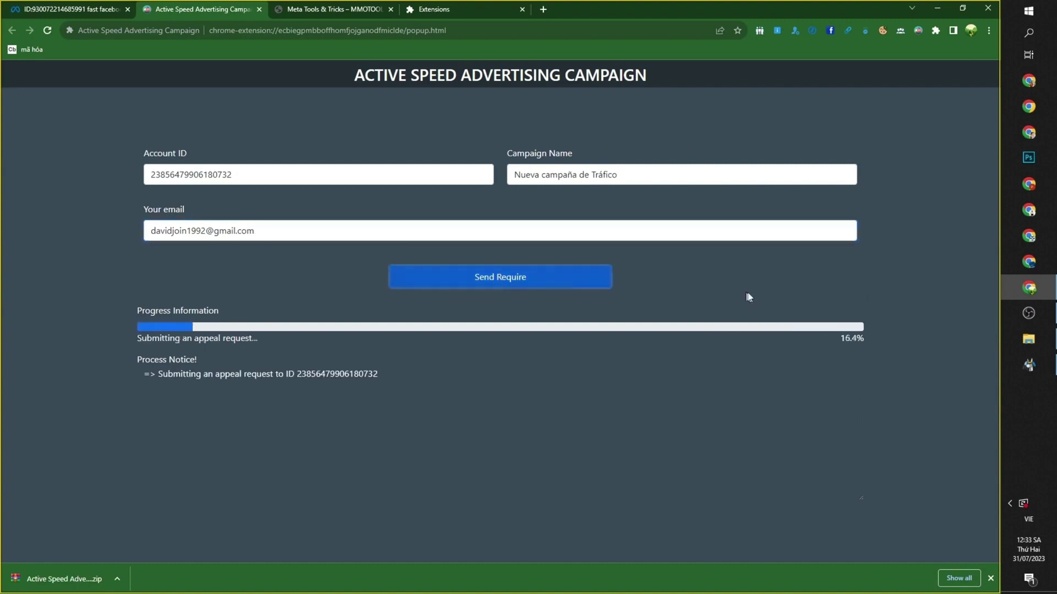
Review the 100% progress, success message and wait-for-response note, then close the Good job! dialog
drag(220, 310, 138, 319)
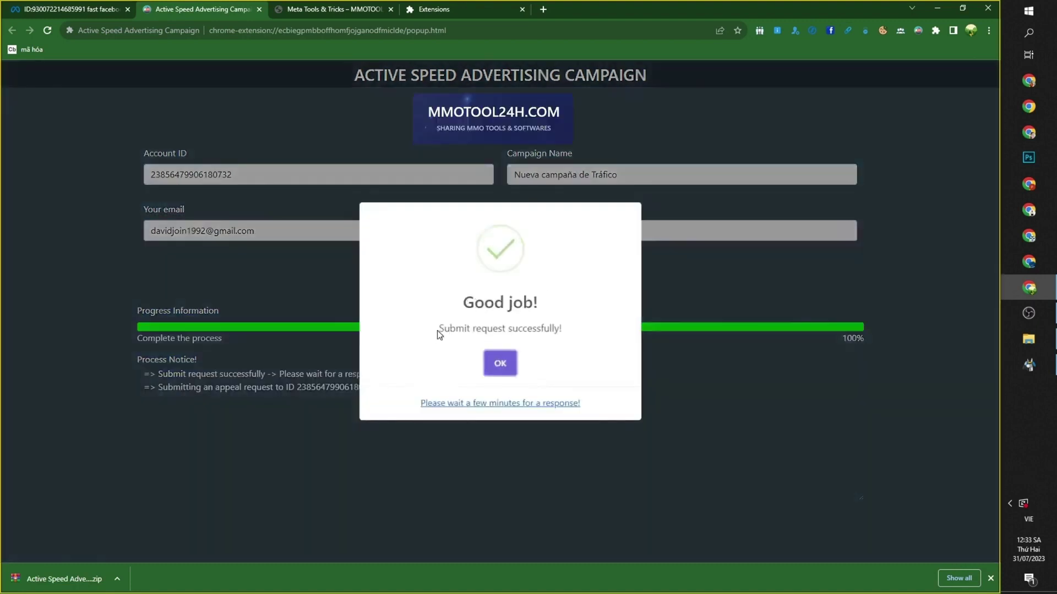
drag(439, 329, 552, 330)
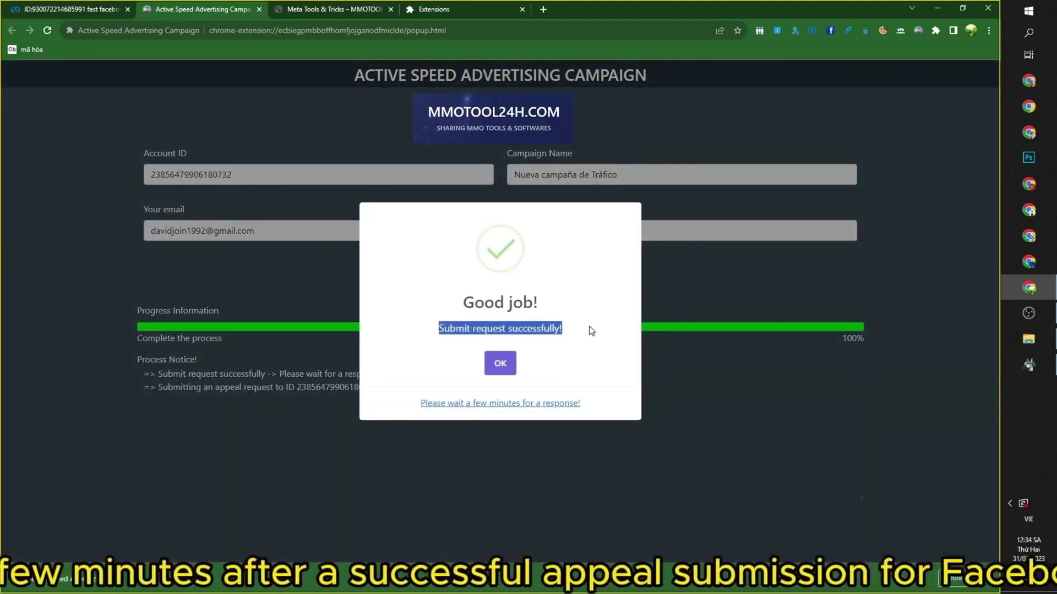
drag(417, 403, 608, 400)
key(Escape)
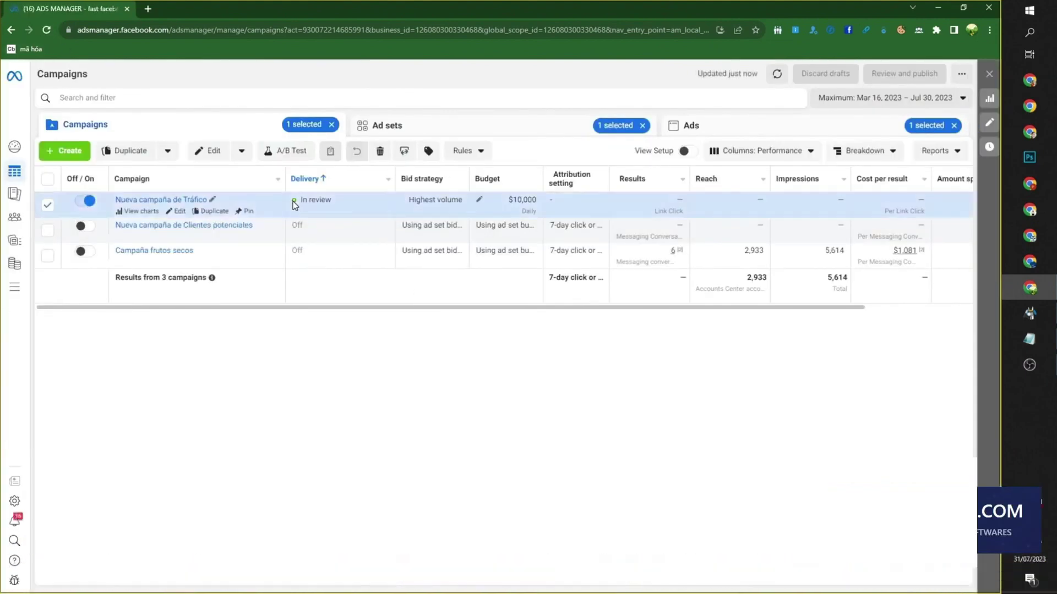
Confirm the campaign is In review, then extract Active Speed Advertising Campaign.zip into Fb Tool Marketing
drag(301, 201, 335, 202)
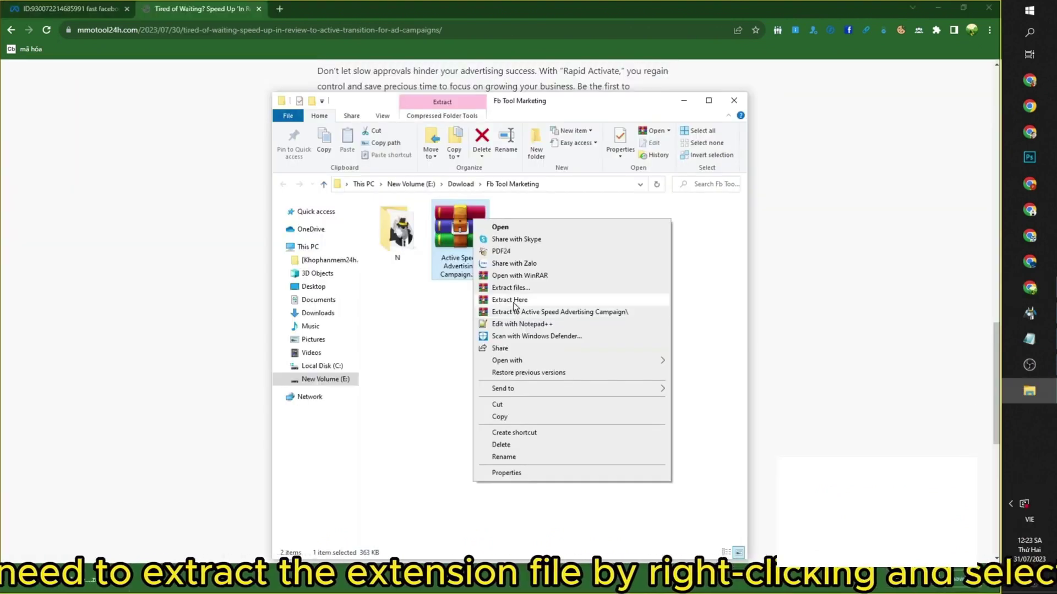
click(513, 302)
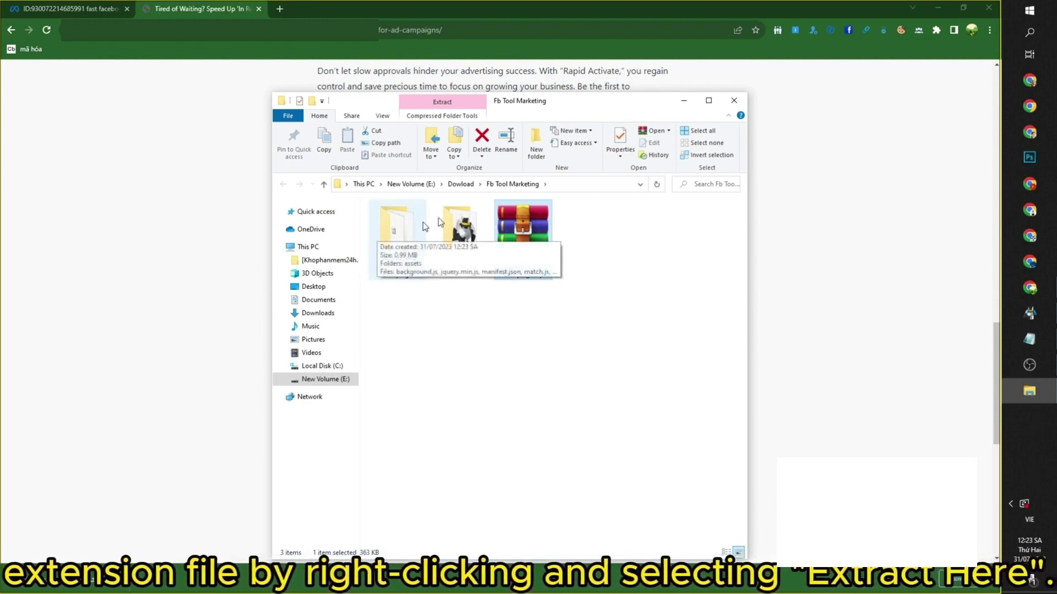
Return to Chrome's Ads Manager page and expand the main menu's Extensions submenu
click(81, 14)
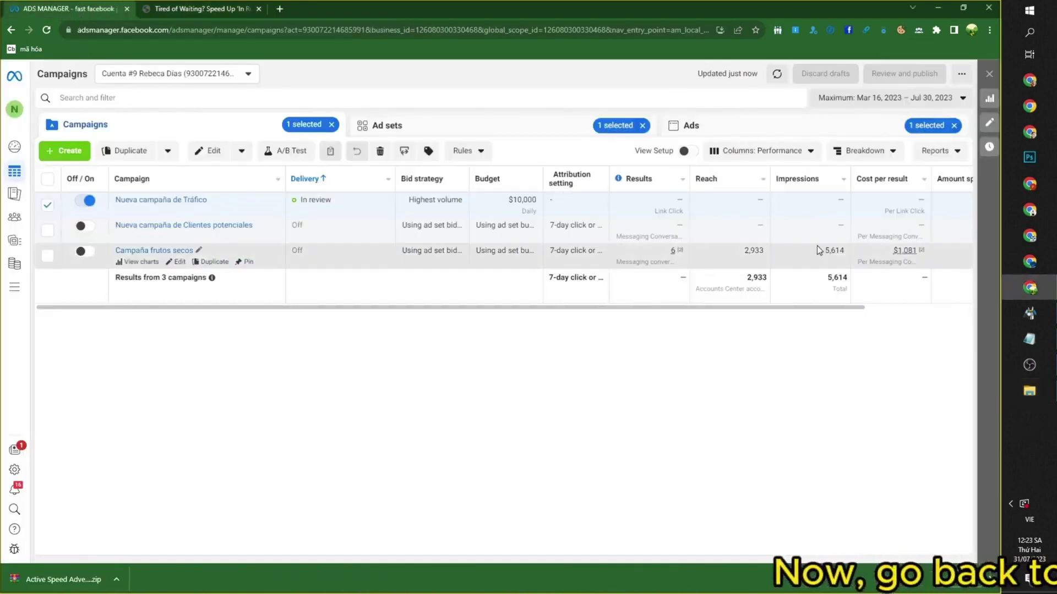
click(989, 30)
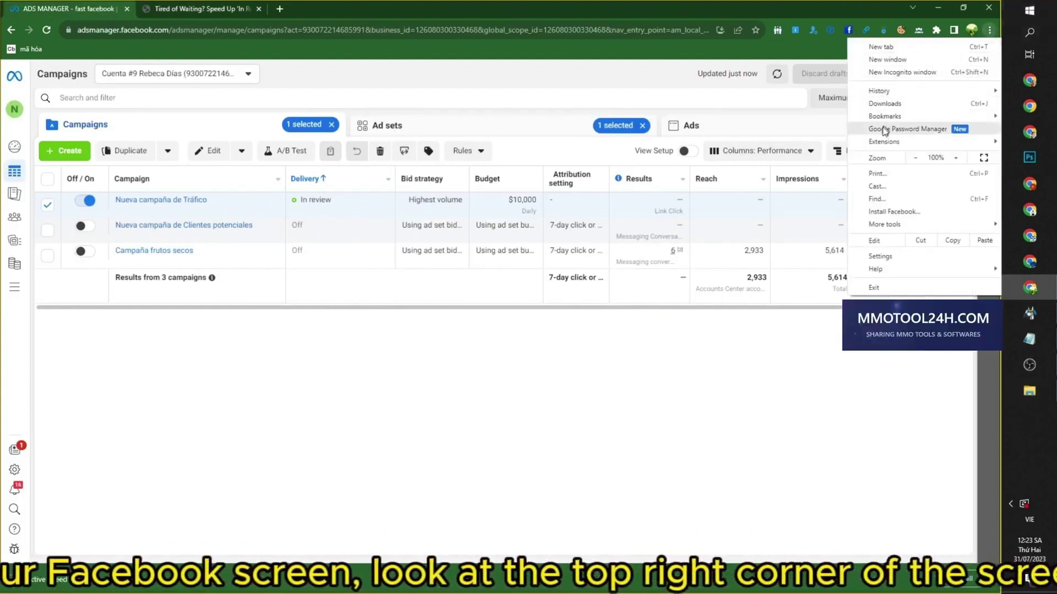
mouse_move(927, 147)
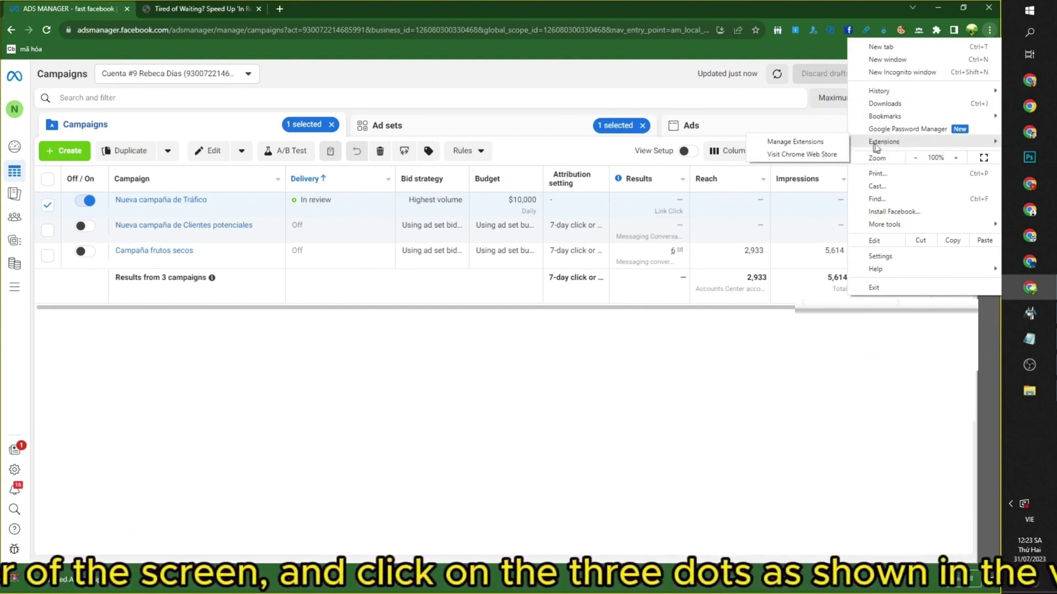
click(812, 141)
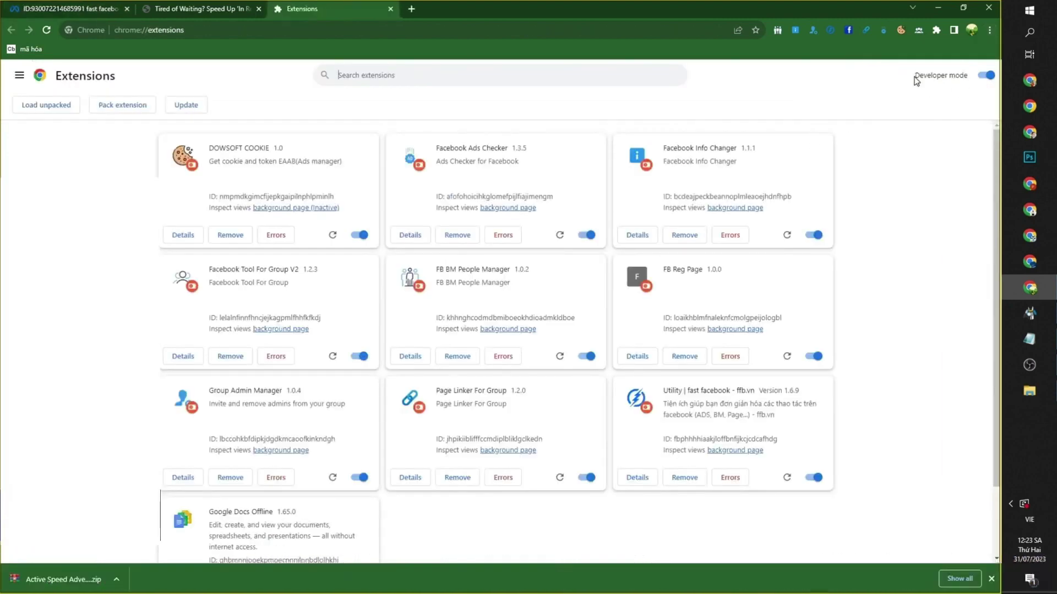
drag(914, 76, 963, 73)
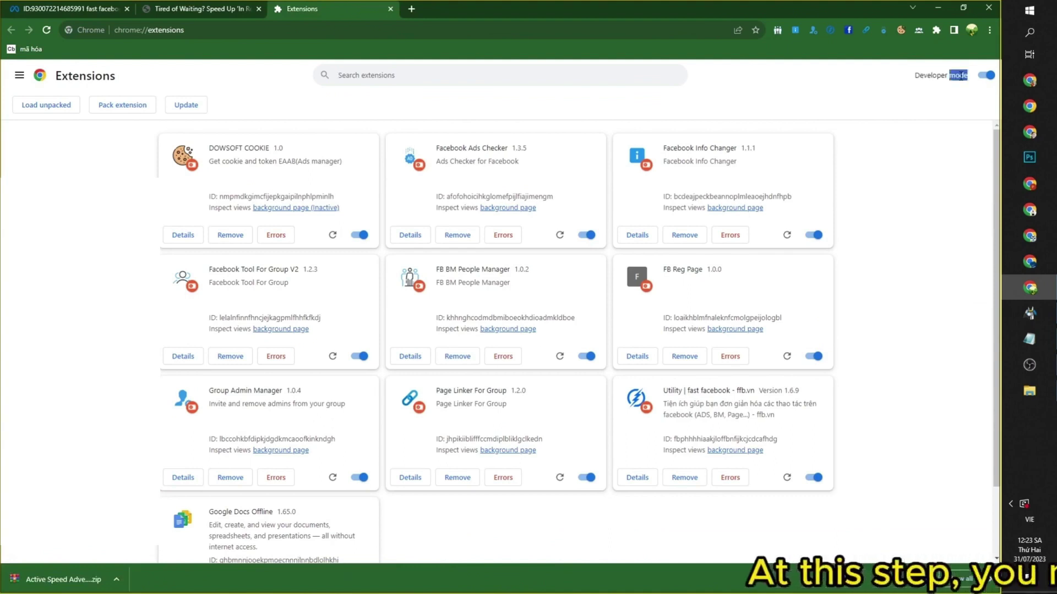
click(985, 75)
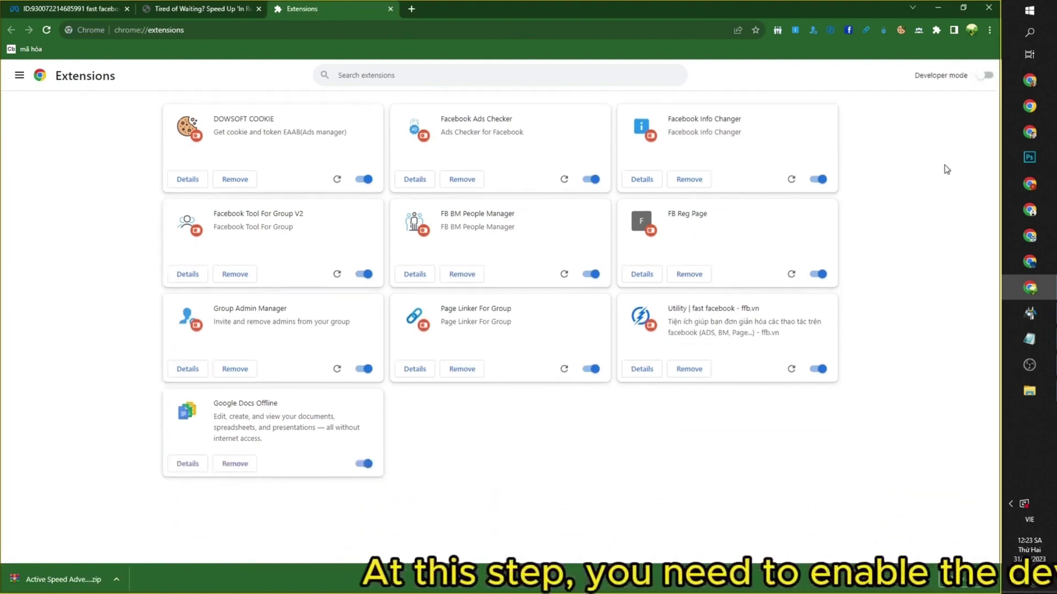
drag(925, 77, 967, 74)
click(940, 75)
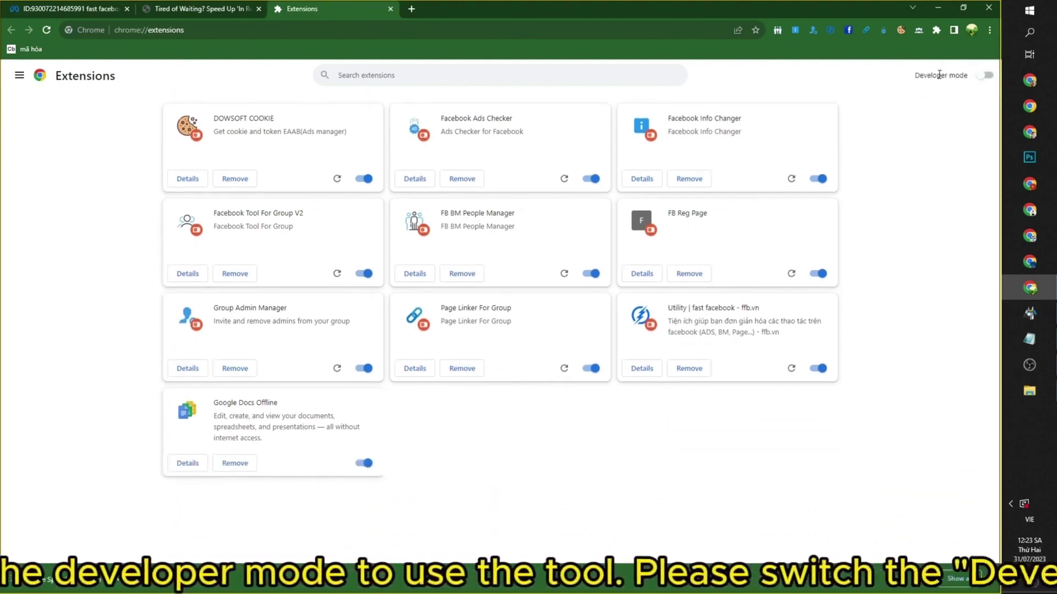
triple_click(939, 74)
click(946, 98)
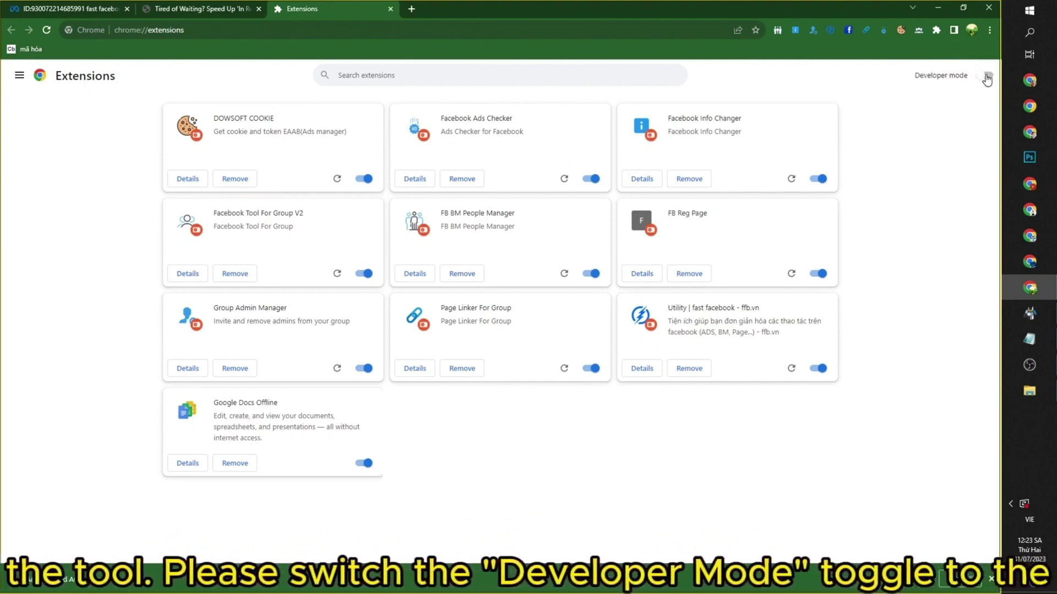
click(985, 75)
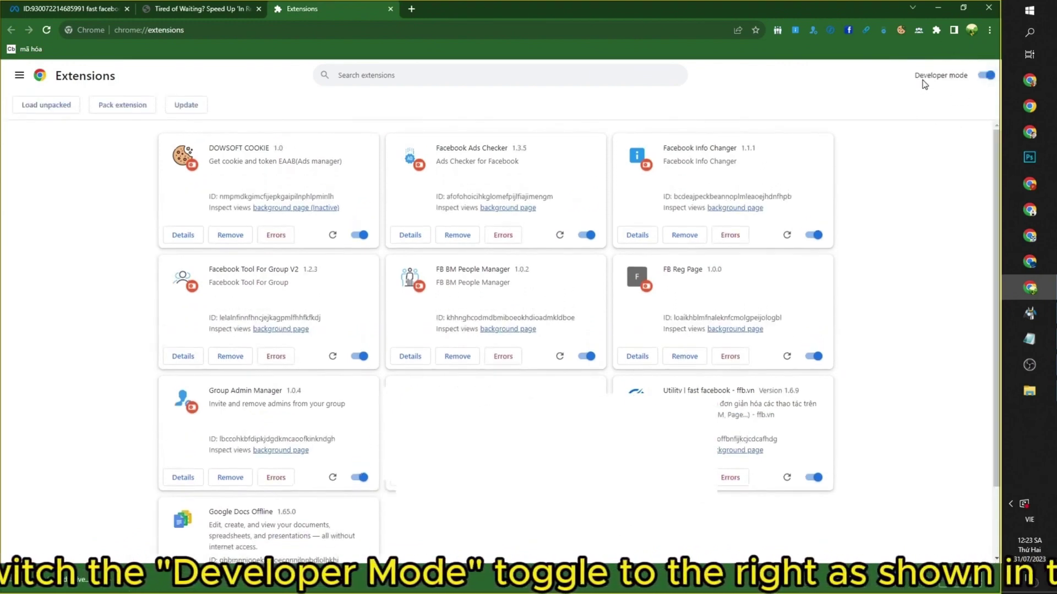
drag(914, 75, 965, 74)
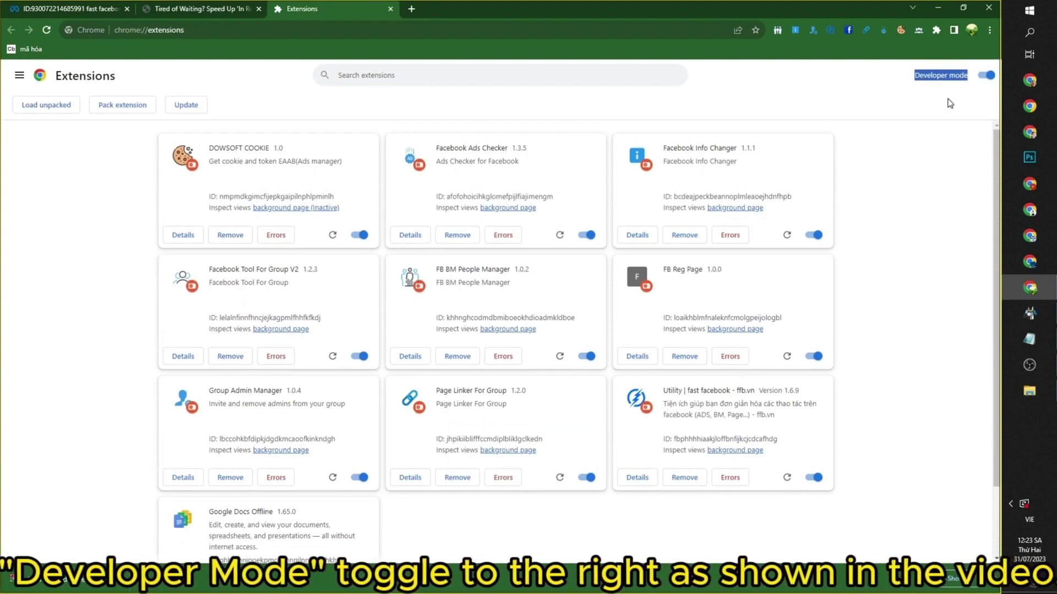
click(941, 75)
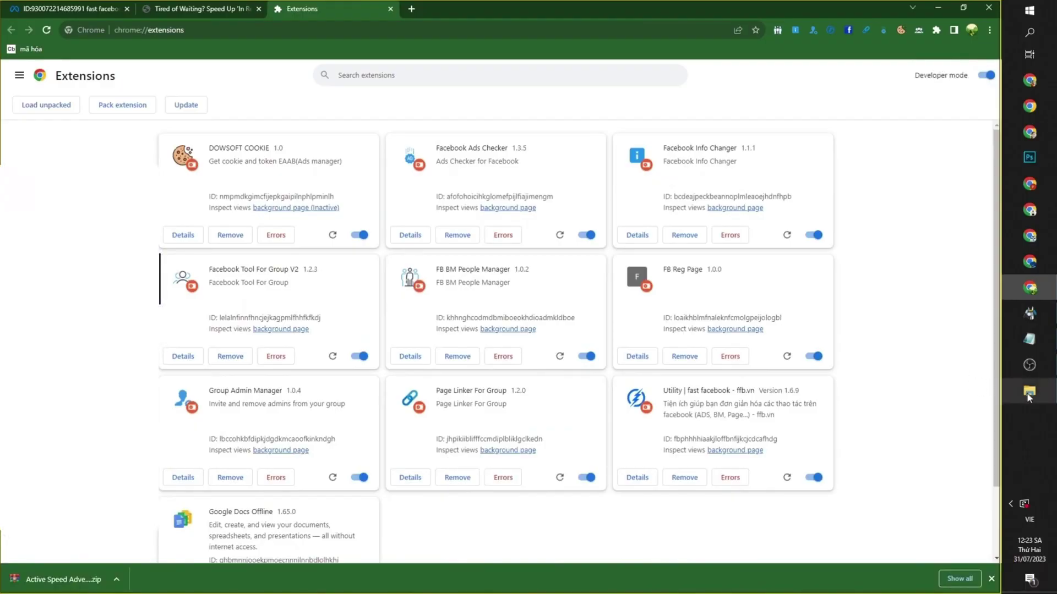
Drop the extracted Active Speed Advertising Campaign folder onto chrome://extensions to install version 1.0.3
click(1027, 390)
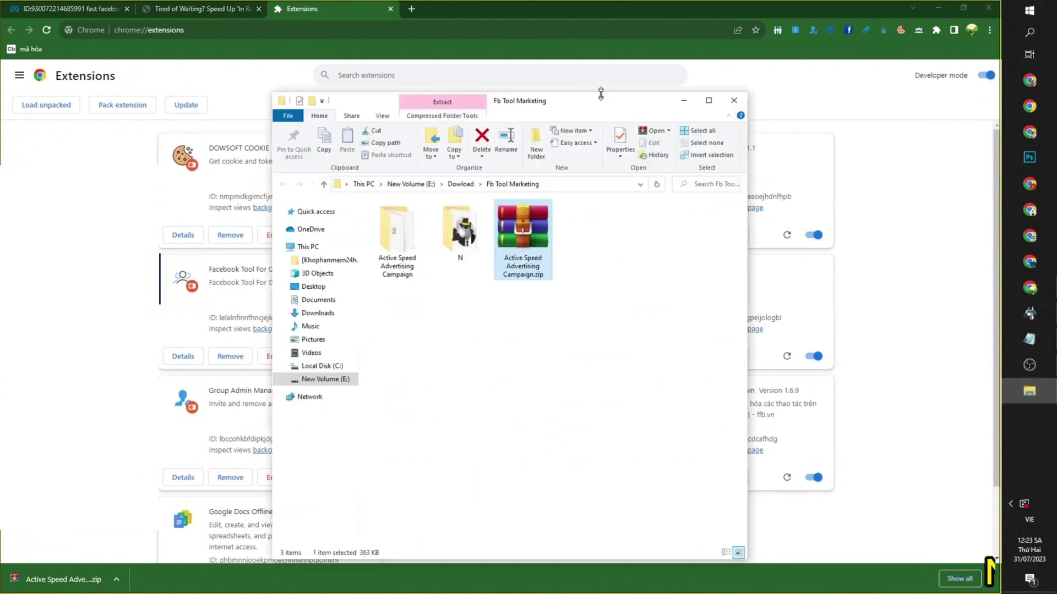
drag(601, 94, 849, 264)
click(684, 403)
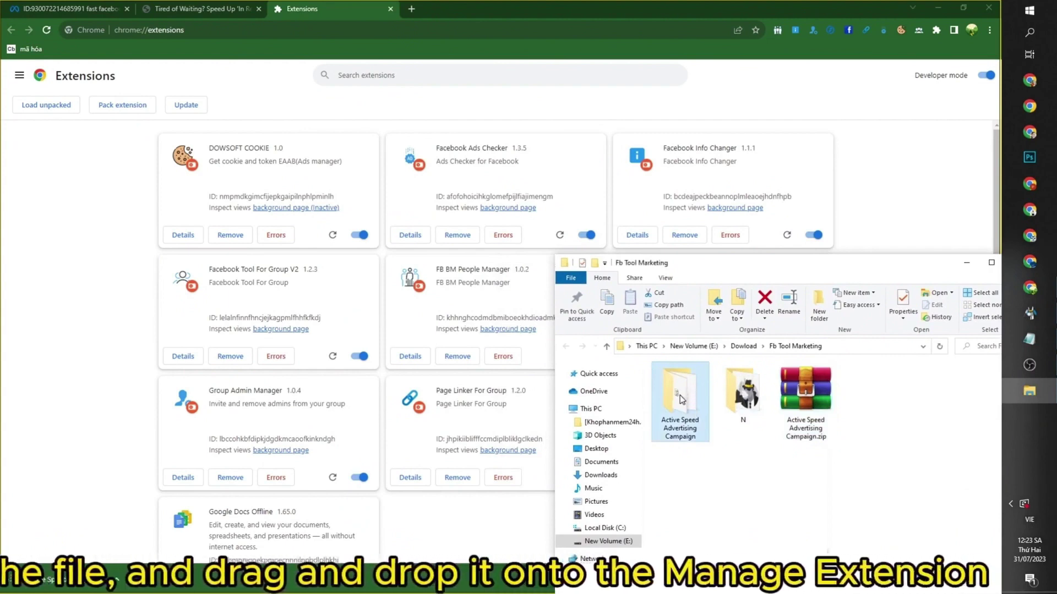
drag(682, 395, 445, 299)
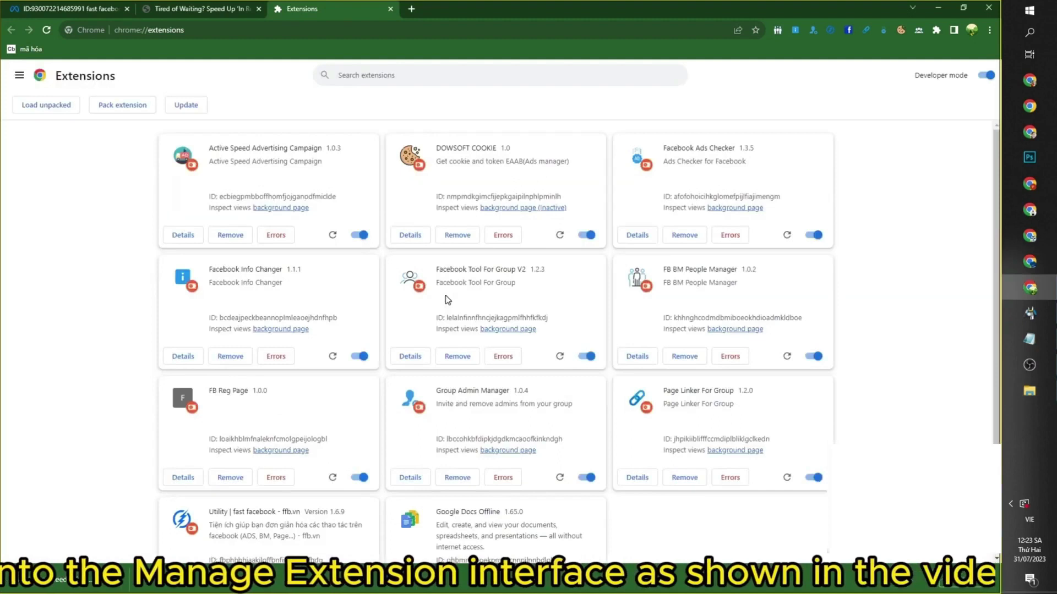
drag(206, 148, 335, 141)
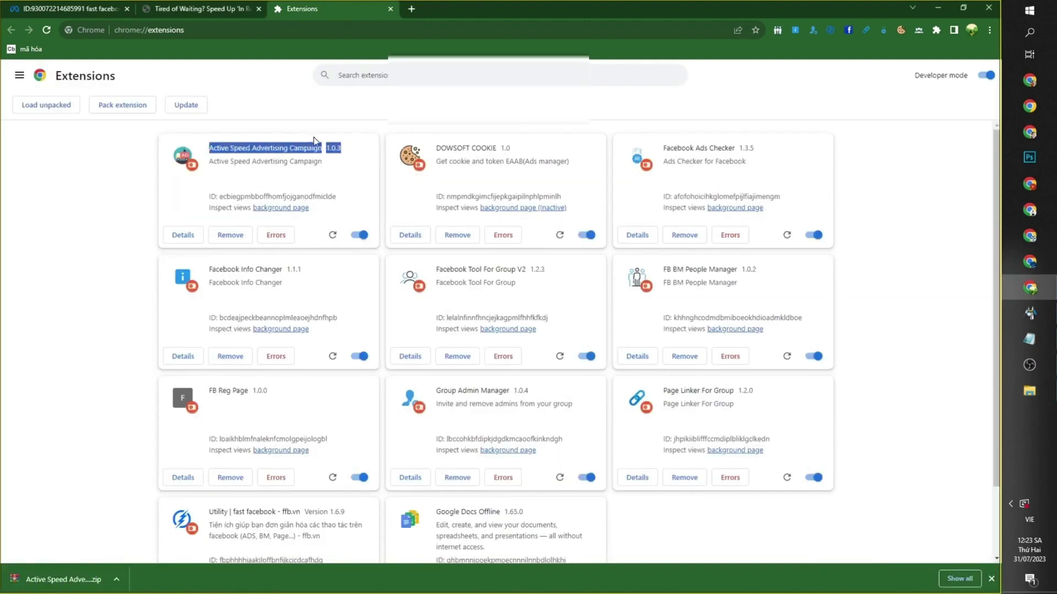
triple_click(295, 147)
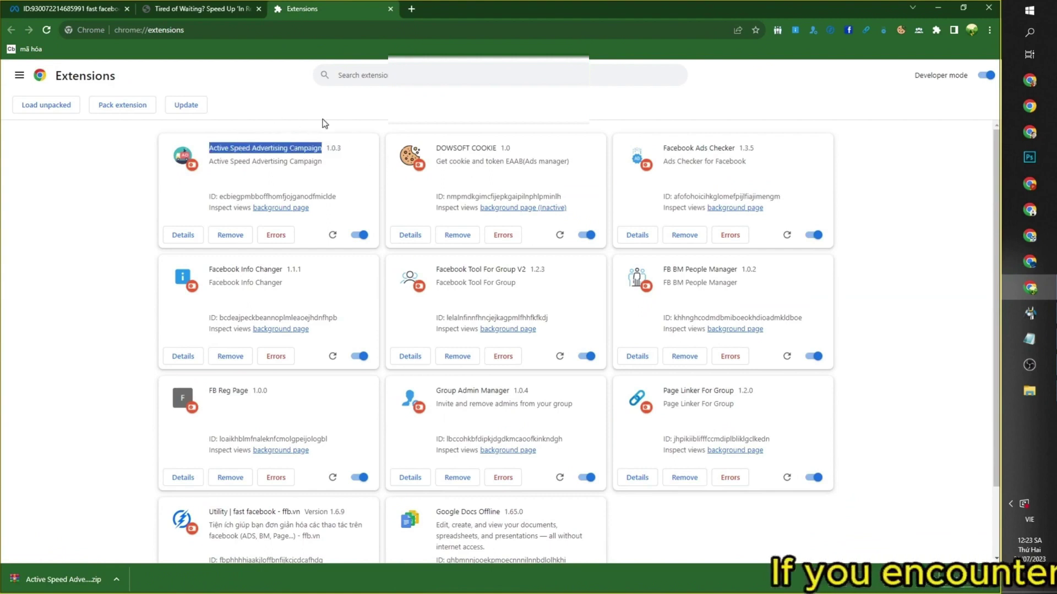
click(353, 142)
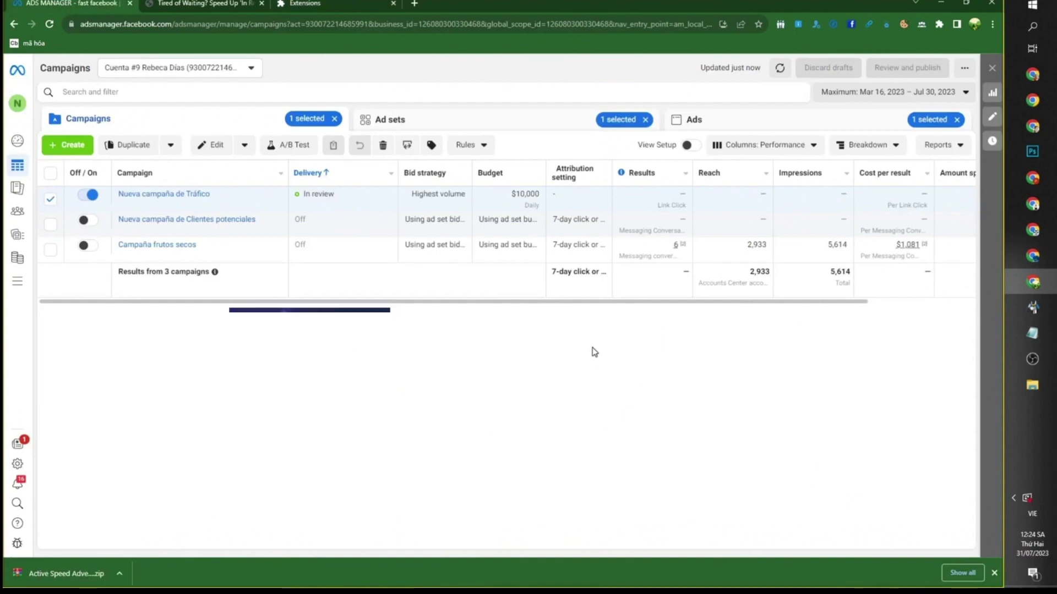
Pin Active Speed Advertising Campaign to Chrome's toolbar from the Extensions list
click(938, 24)
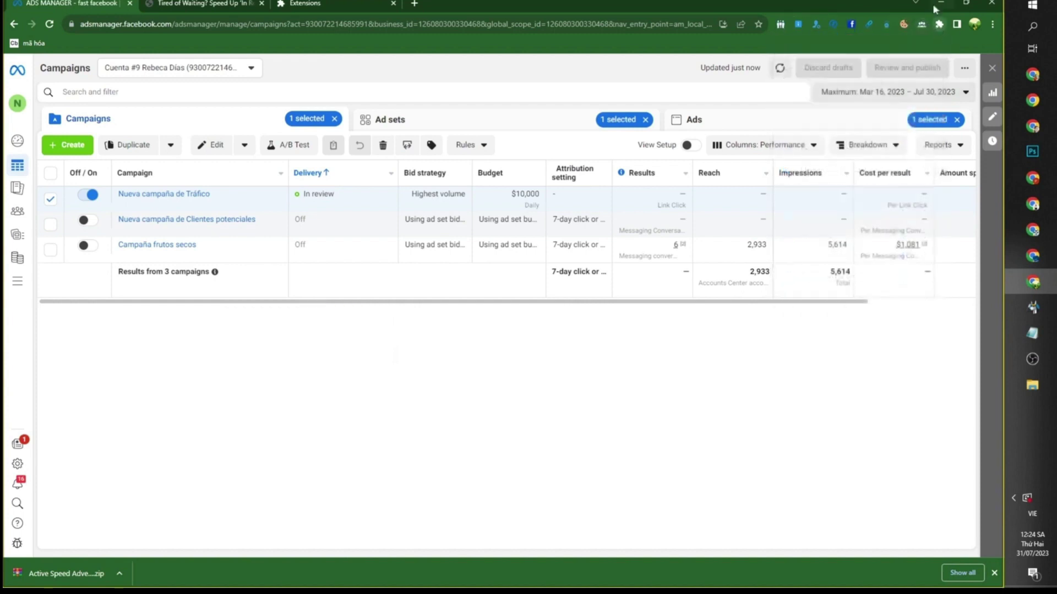
click(938, 25)
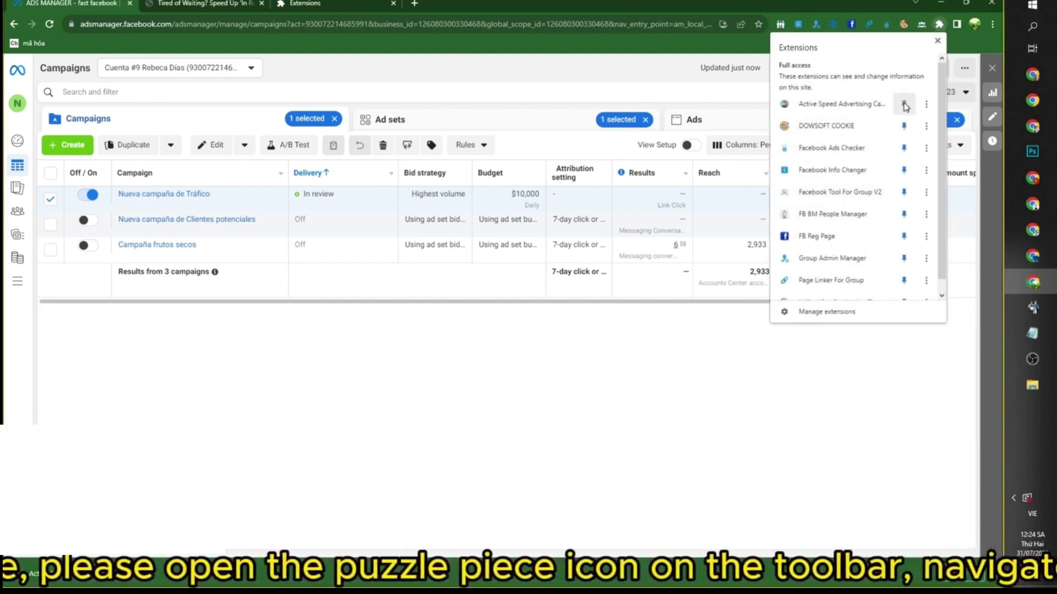
click(904, 104)
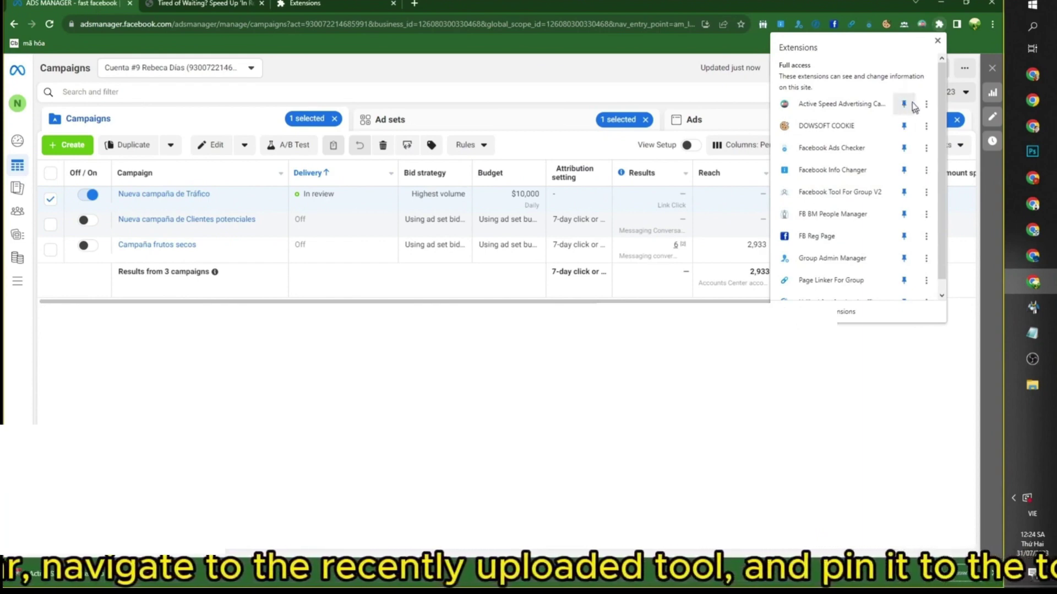
Close the extensions list, open the extension's request form, and return to the Ads Manager tab
scroll(859, 192, down, 1)
click(837, 348)
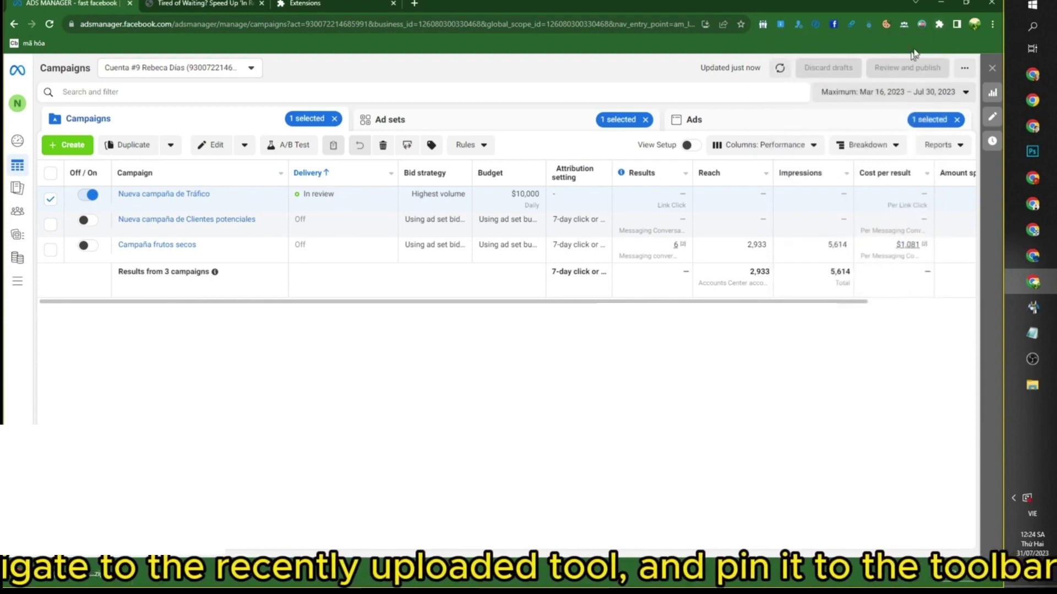
click(922, 25)
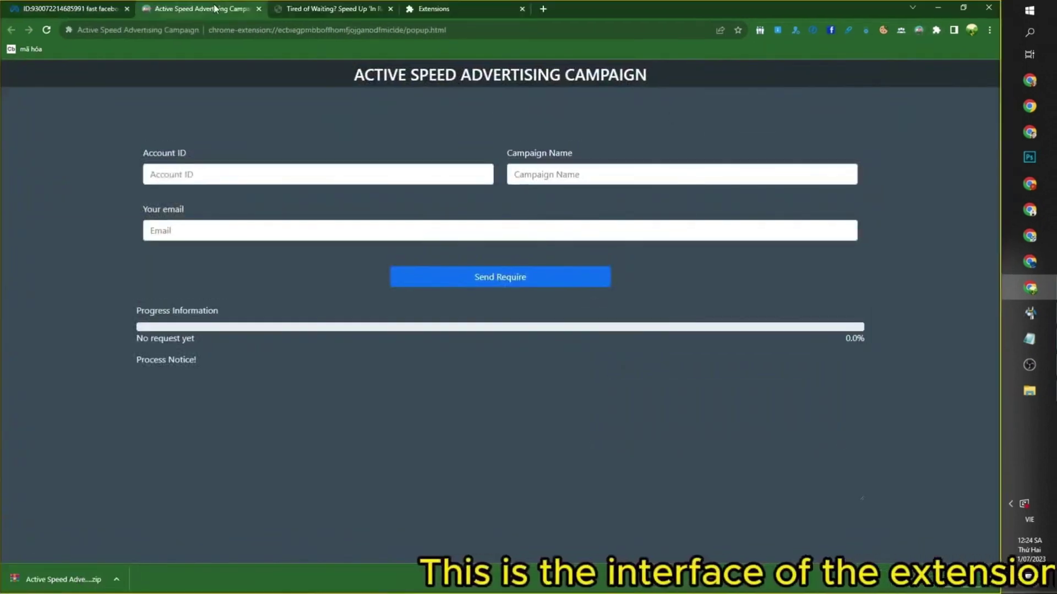
click(66, 8)
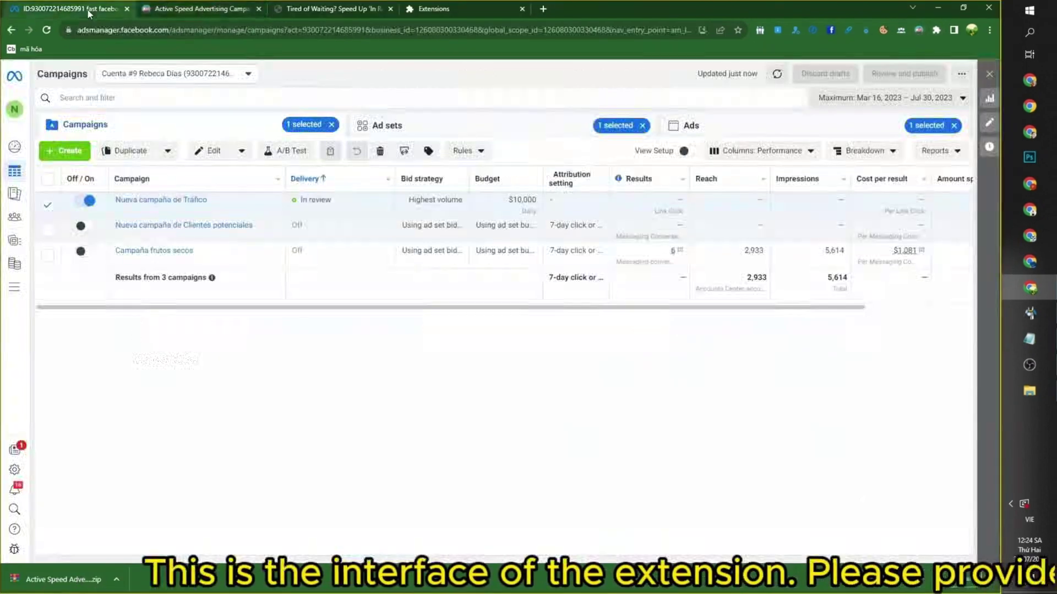
Copy the selected_ad_ids value from the Ads Manager address bar
double_click(584, 30)
drag(583, 30, 672, 31)
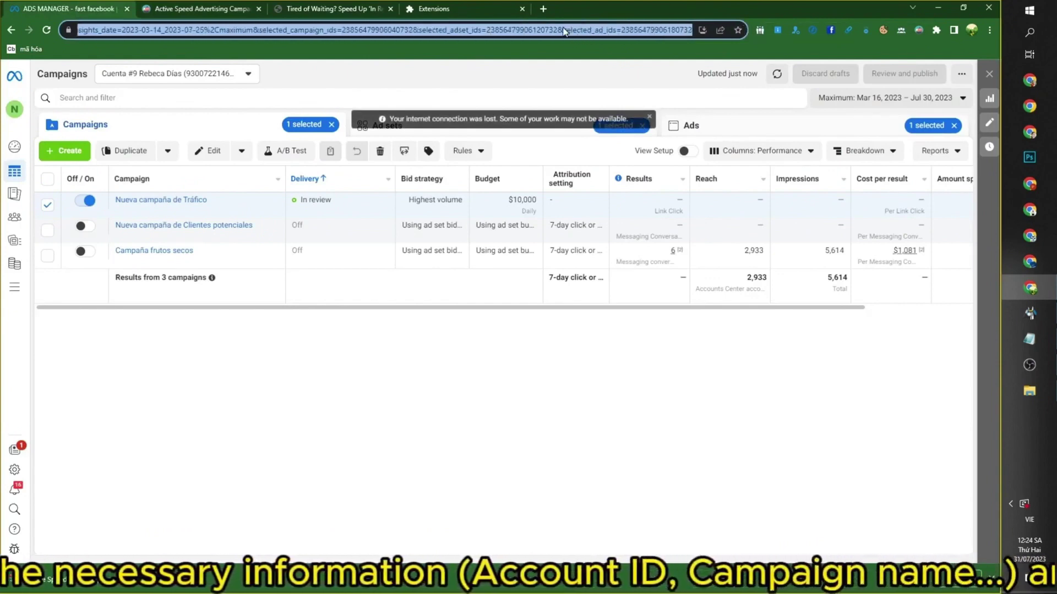
click(538, 30)
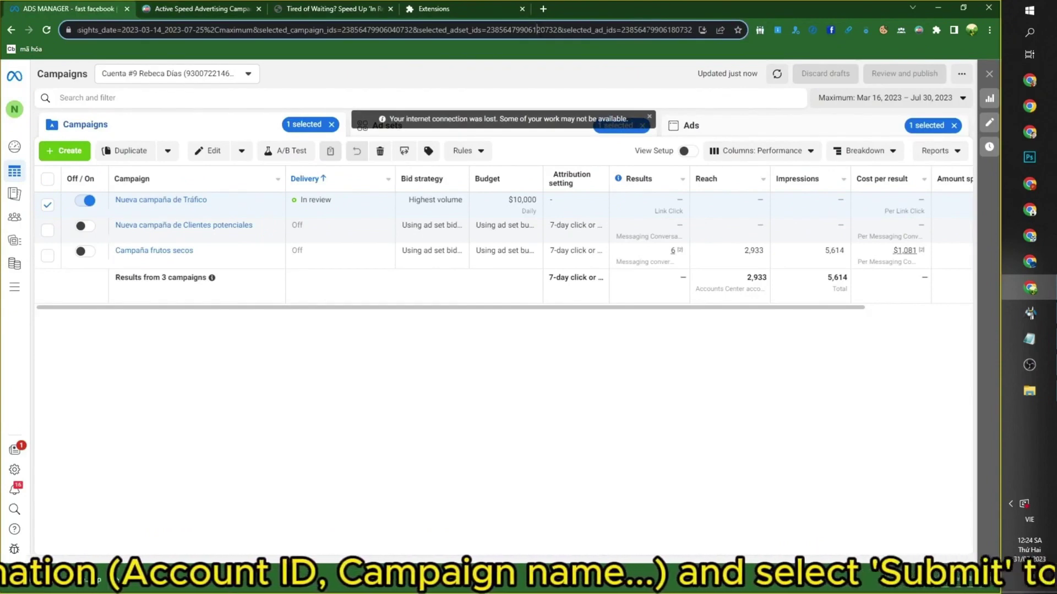
double_click(656, 29)
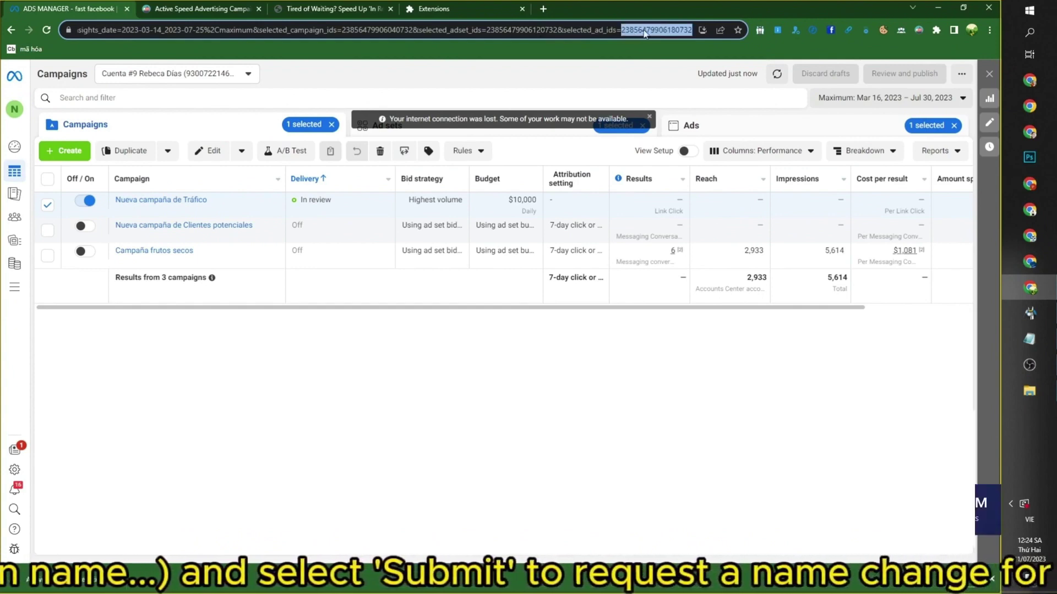
right_click(645, 34)
click(676, 89)
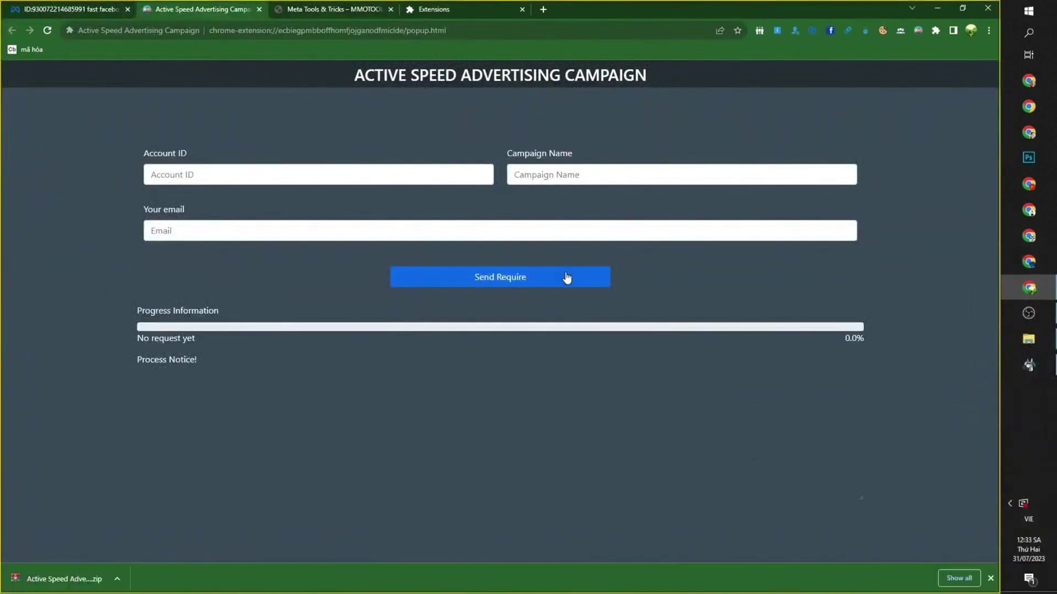
Paste the copied ad ID into the Account ID field from the clipboard history
click(167, 180)
key(super+v)
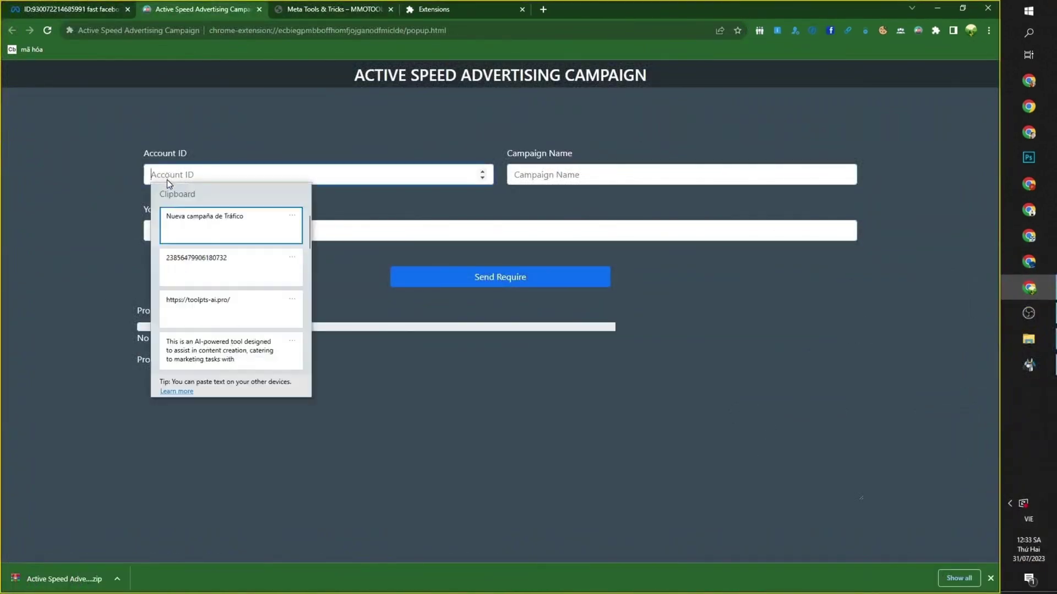
click(226, 269)
click(93, 241)
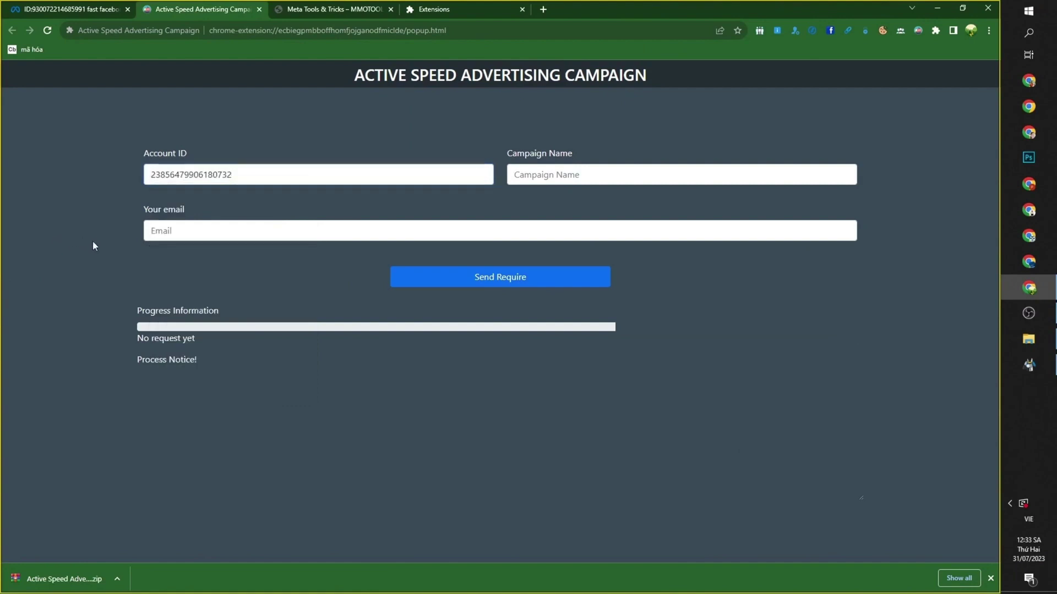
Paste 'Nueva campaña de Tráfico' as Campaign Name and begin typing the email address
click(572, 172)
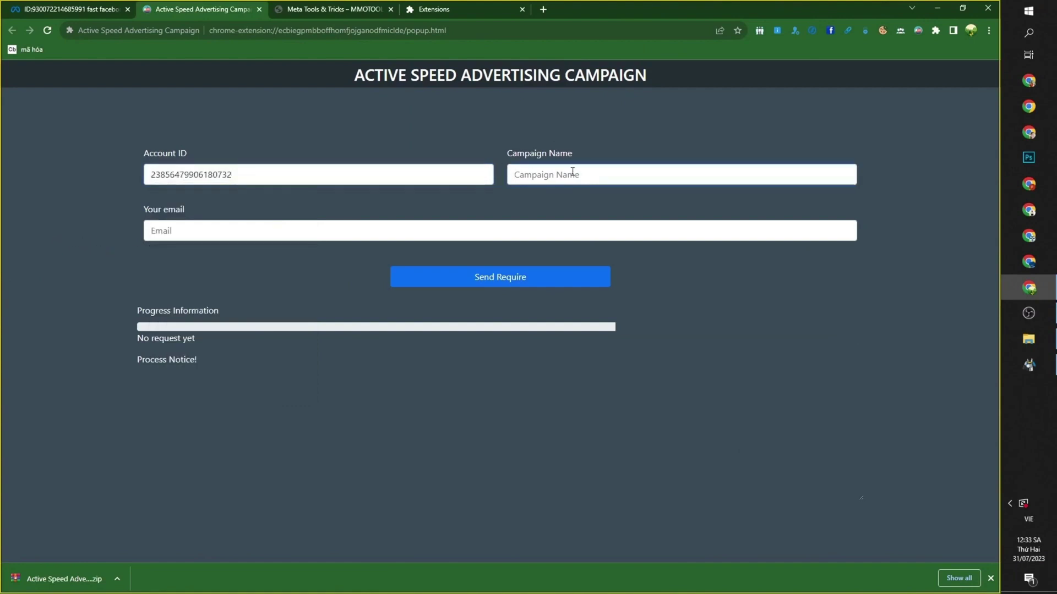
key(super+v)
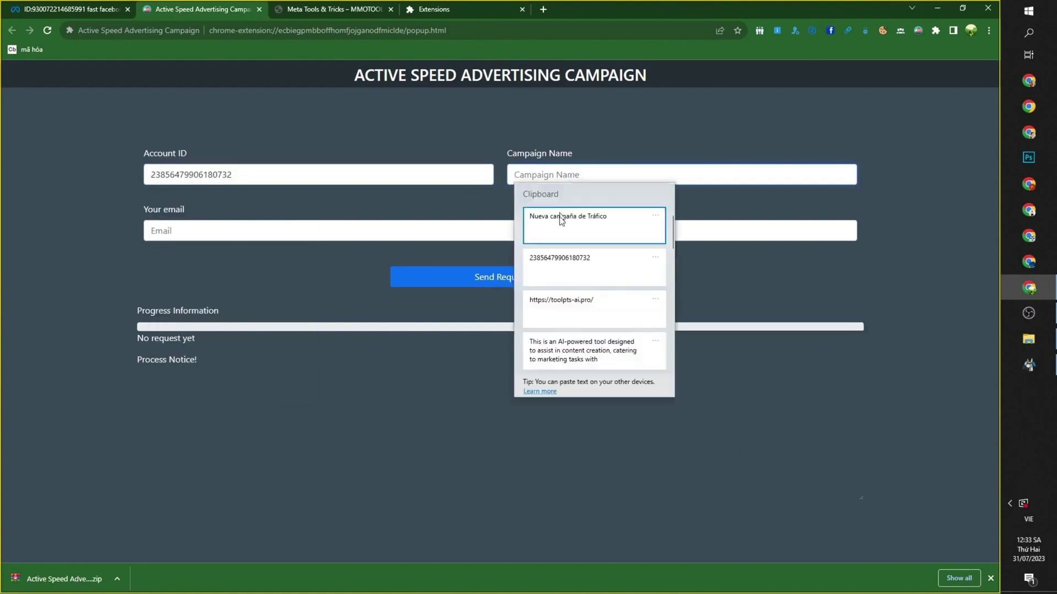
click(561, 235)
drag(559, 173, 651, 172)
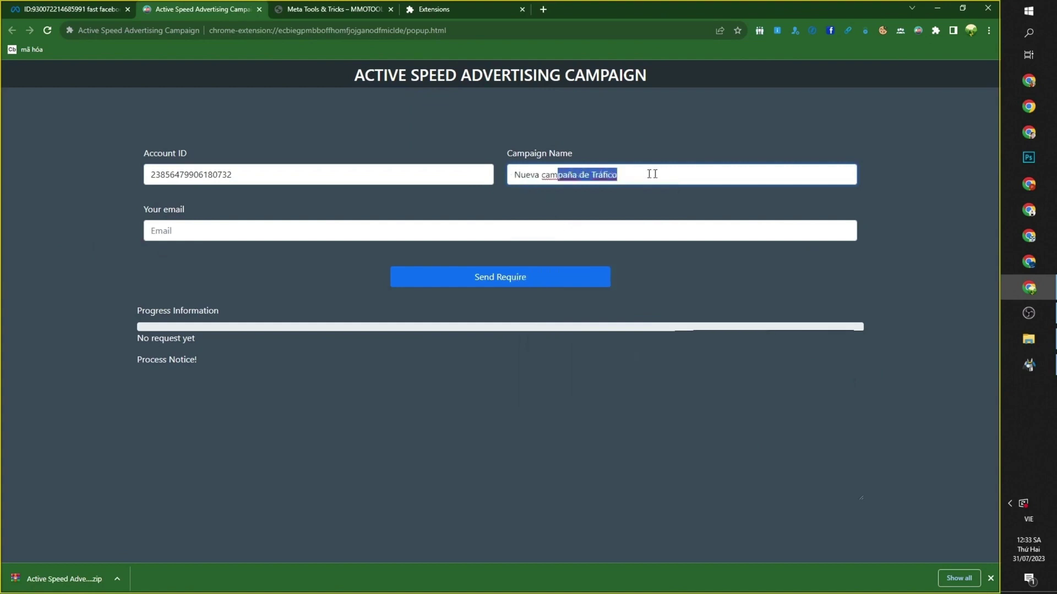
click(681, 144)
click(306, 232)
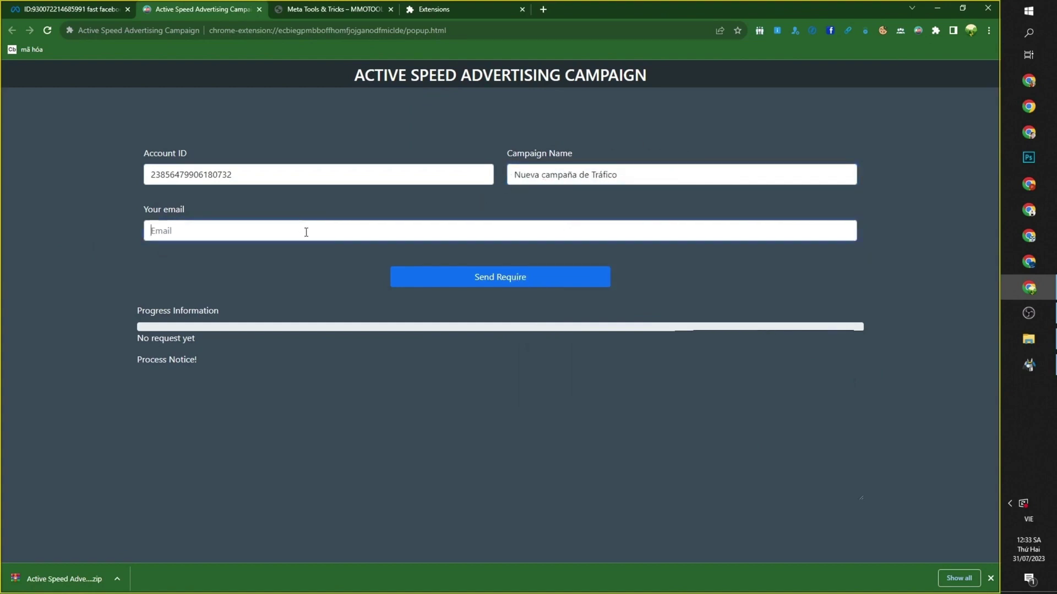
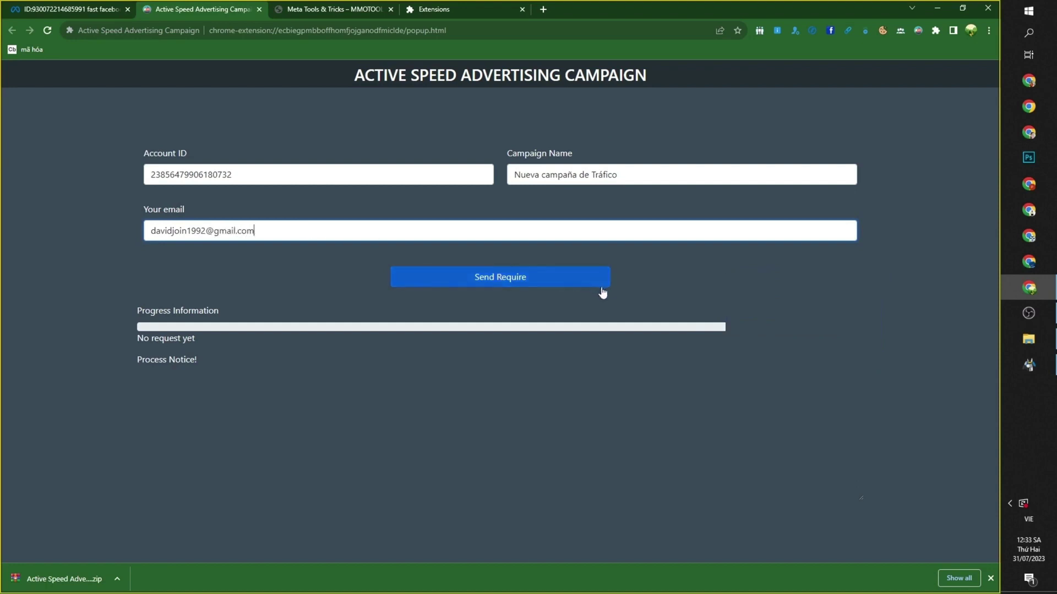
Submit the request and highlight the Progress Information heading, status line and appeal notice
click(602, 286)
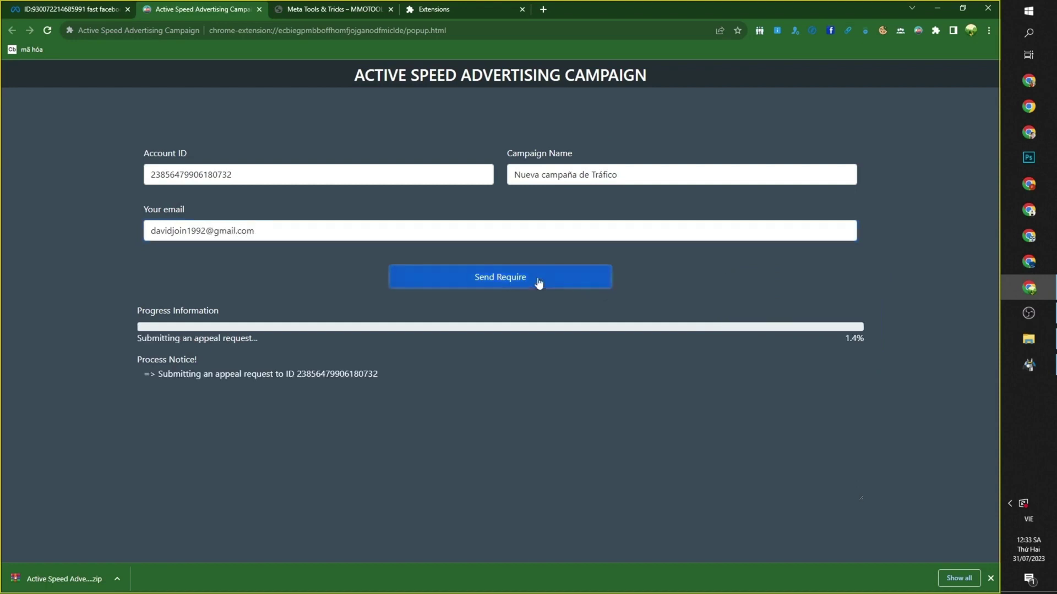
triple_click(187, 309)
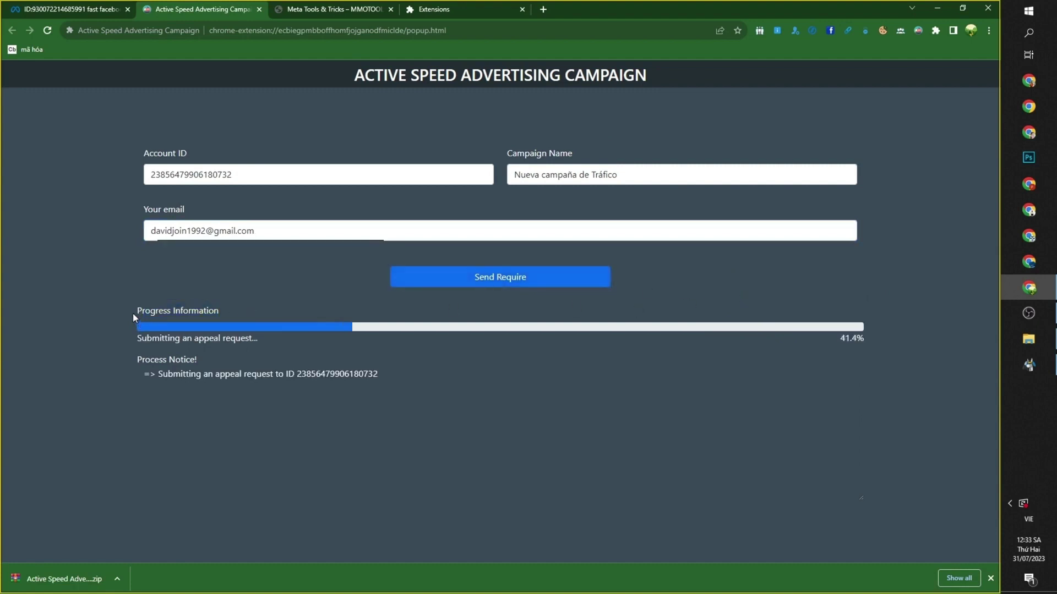
triple_click(231, 338)
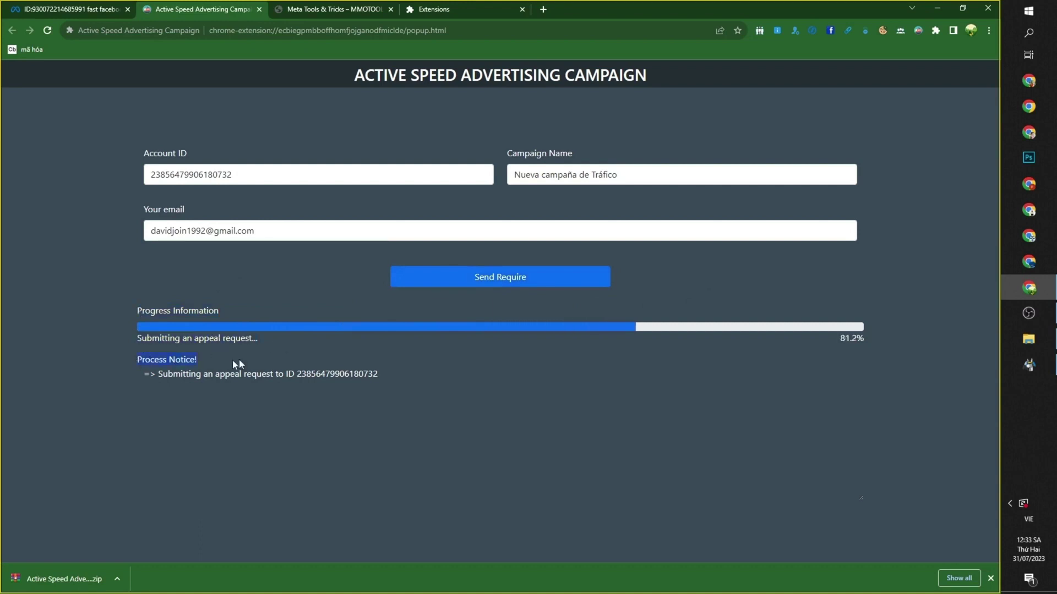
drag(150, 374, 440, 378)
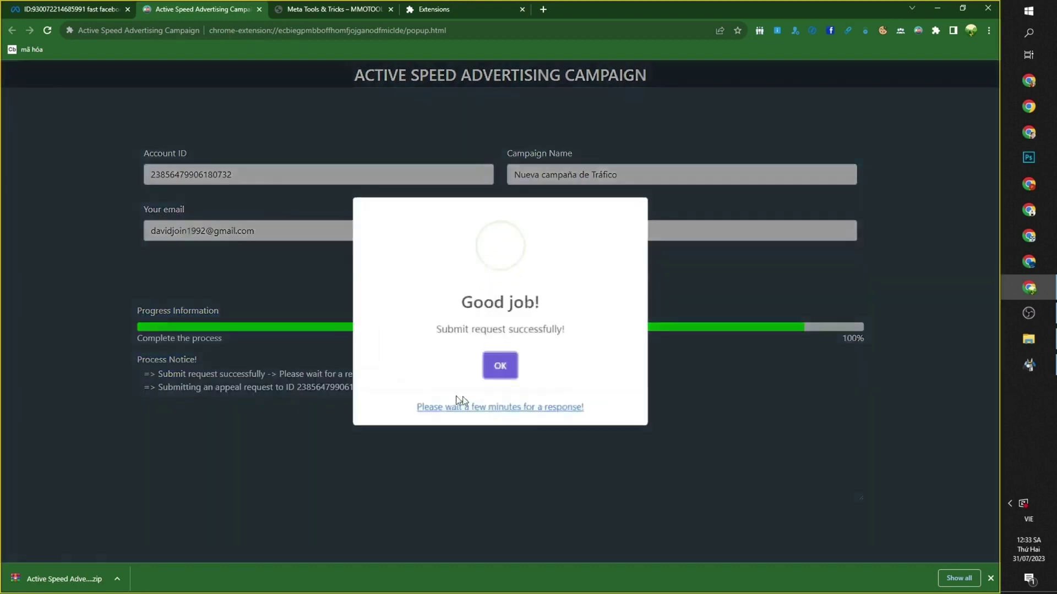
Highlight the 'Submit request successfully!' message and the wait-for-response note
drag(438, 332, 570, 334)
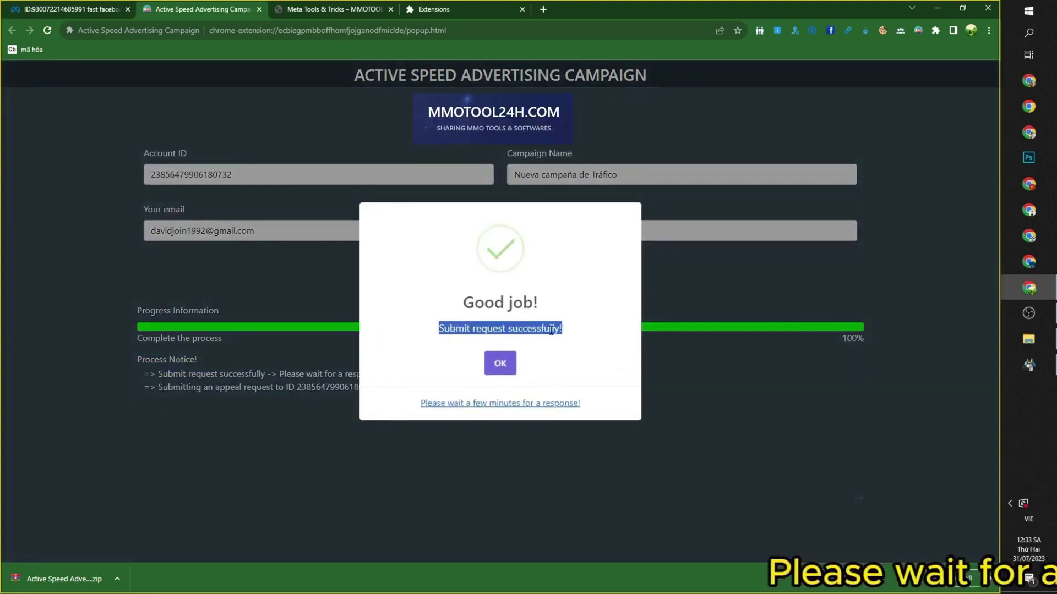
click(548, 330)
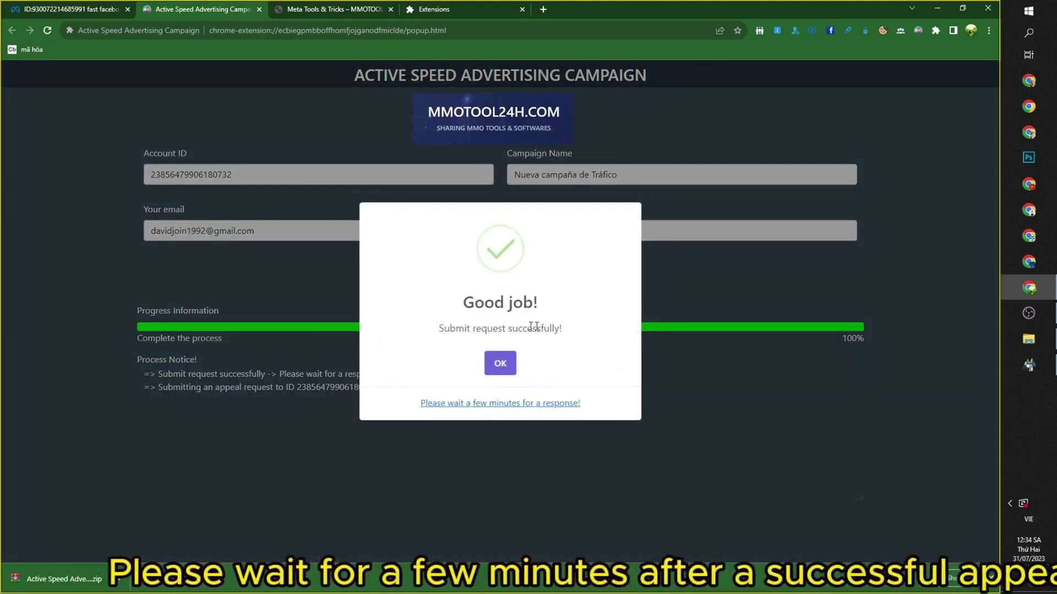
triple_click(464, 328)
click(538, 349)
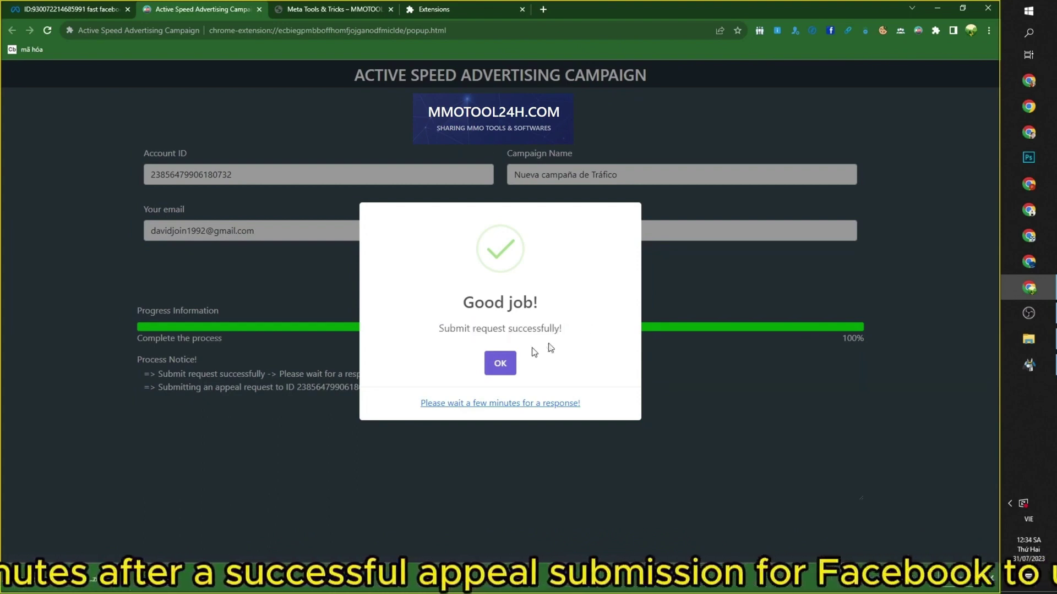
drag(421, 403, 609, 399)
click(550, 395)
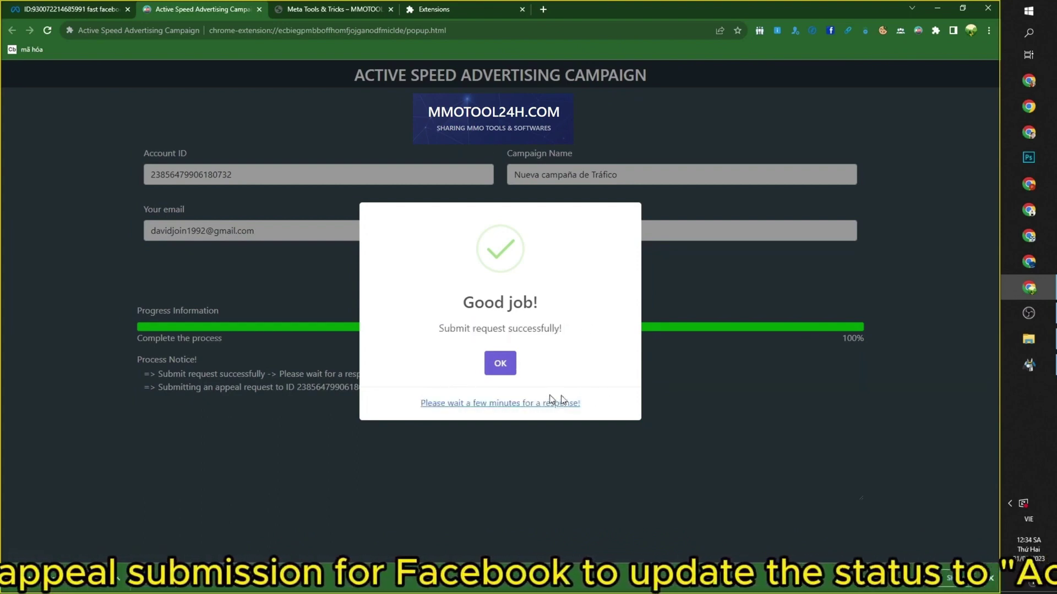
drag(410, 404, 605, 404)
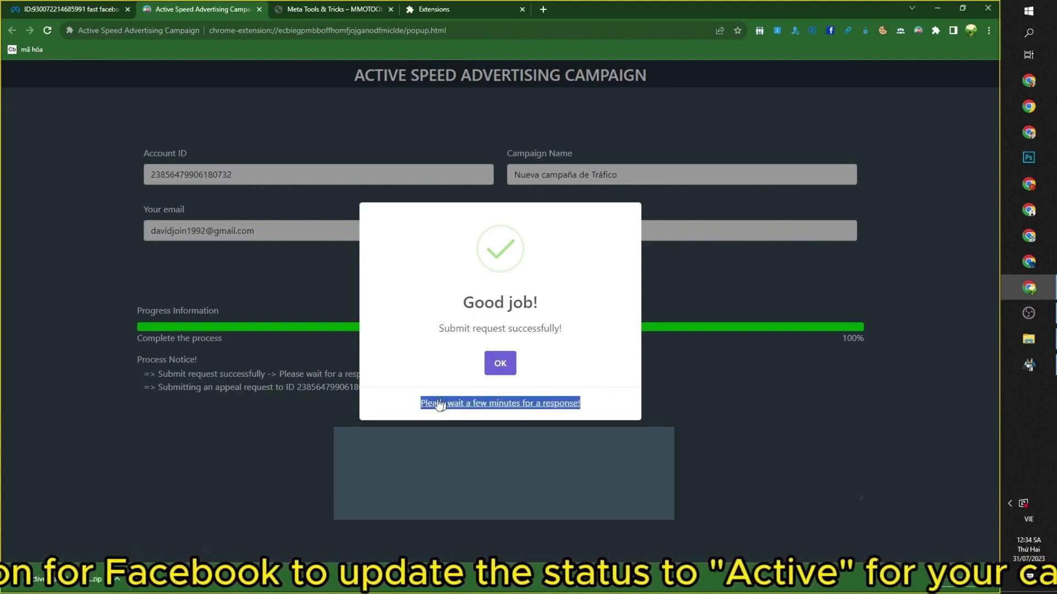
click(407, 405)
drag(408, 405, 602, 405)
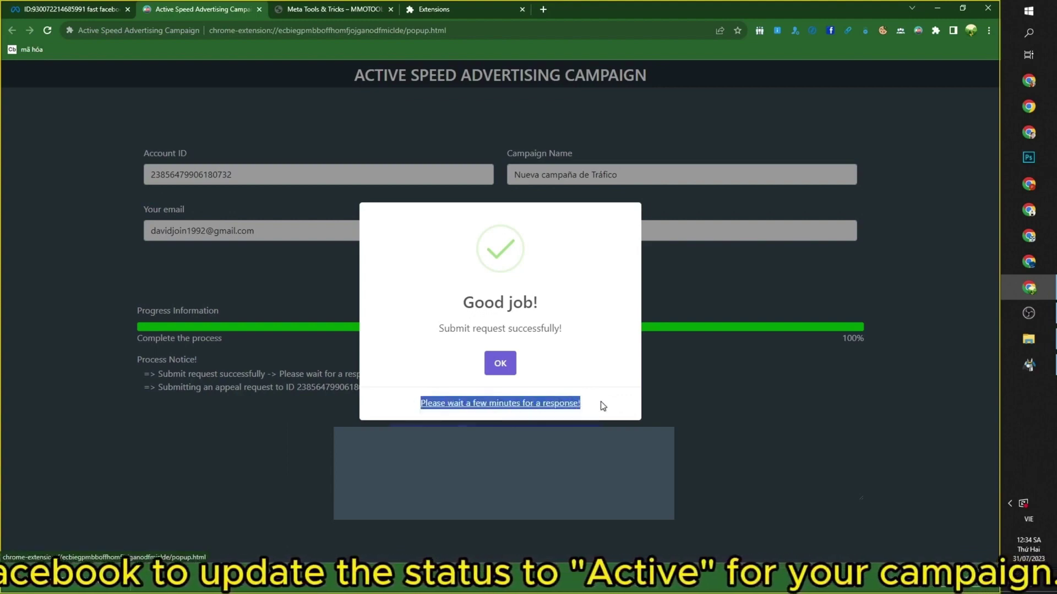
Close the Good job! success confirmation with OK
click(609, 404)
click(683, 400)
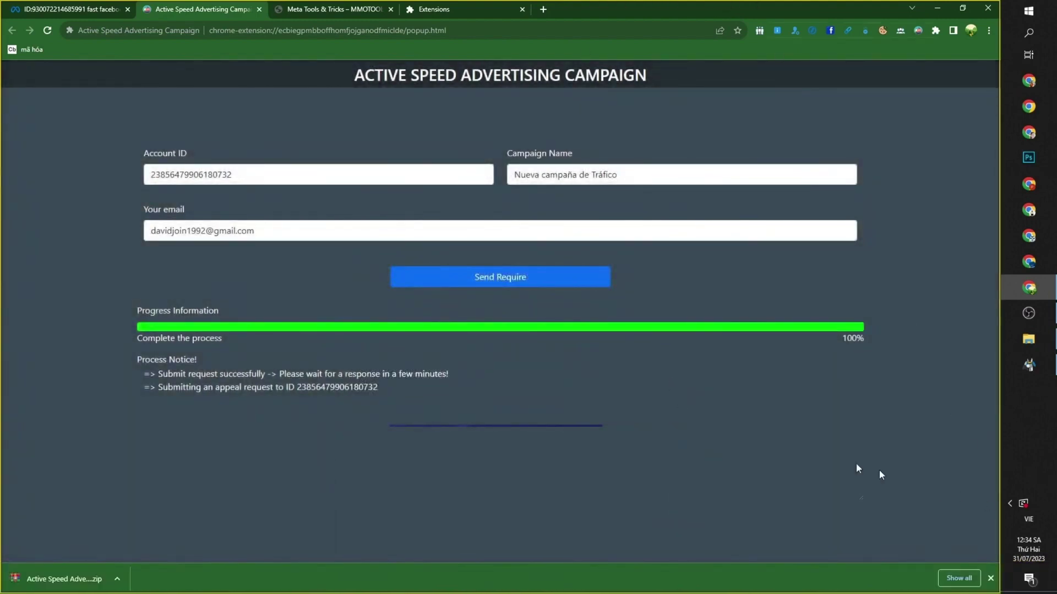